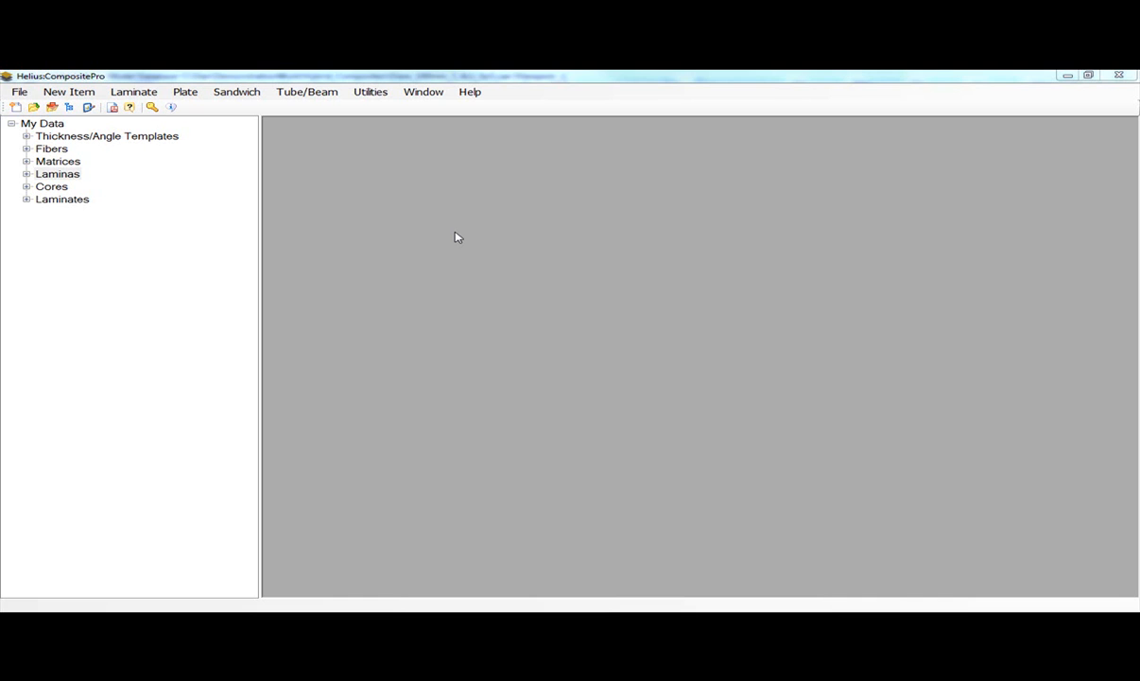
# Open a new Progressive Failure analysis for a laminate and reposition its window
pyautogui.click(141, 96)
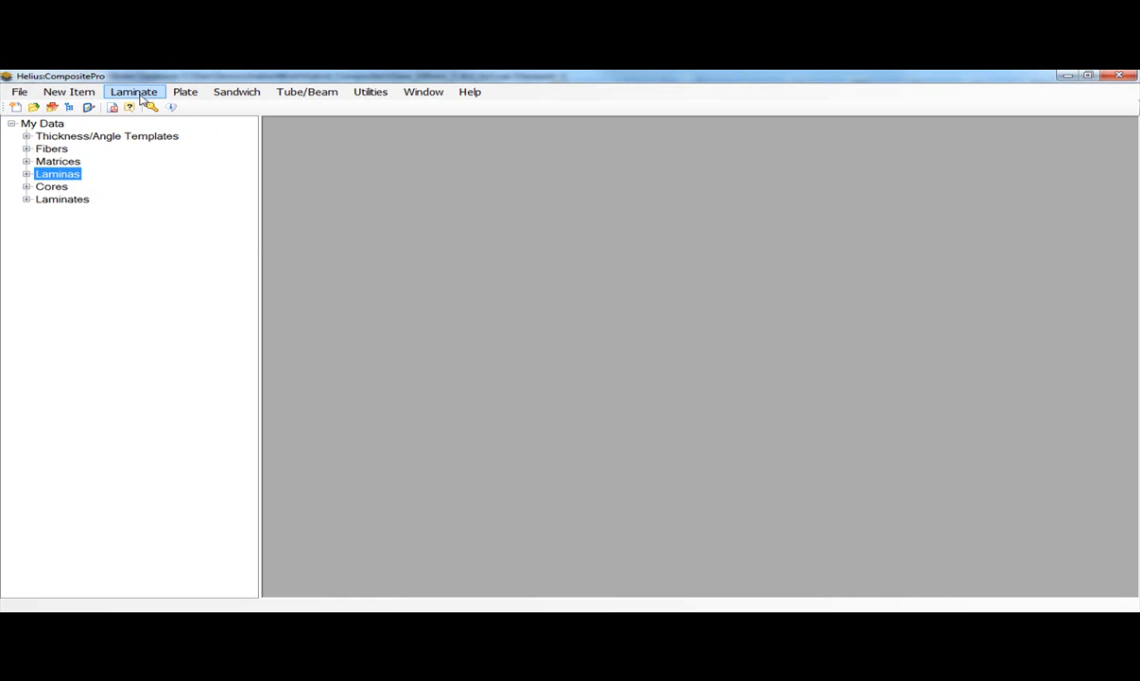
pyautogui.click(141, 97)
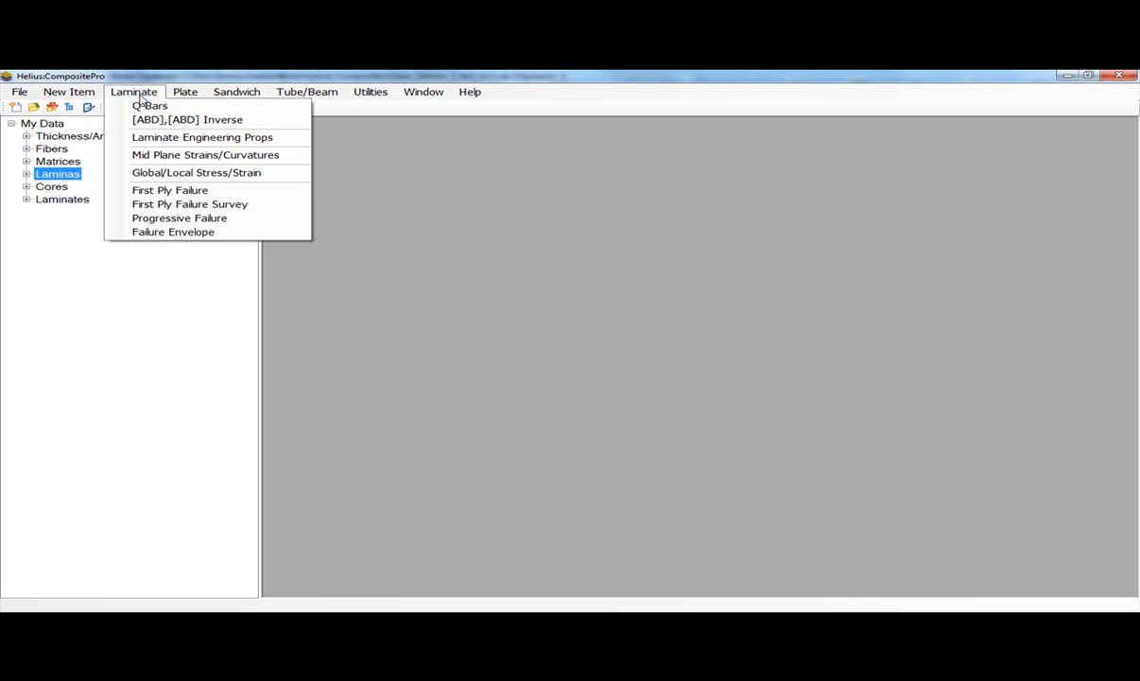
pyautogui.click(111, 218)
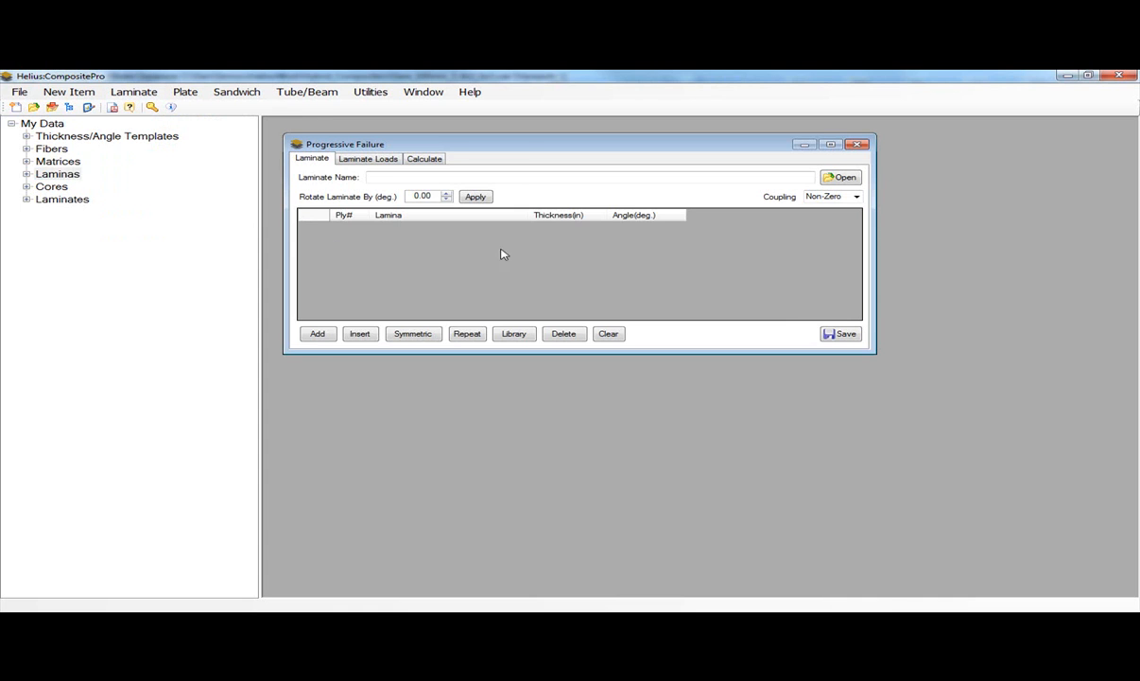
pyautogui.moveTo(524, 145); pyautogui.dragTo(552, 165)
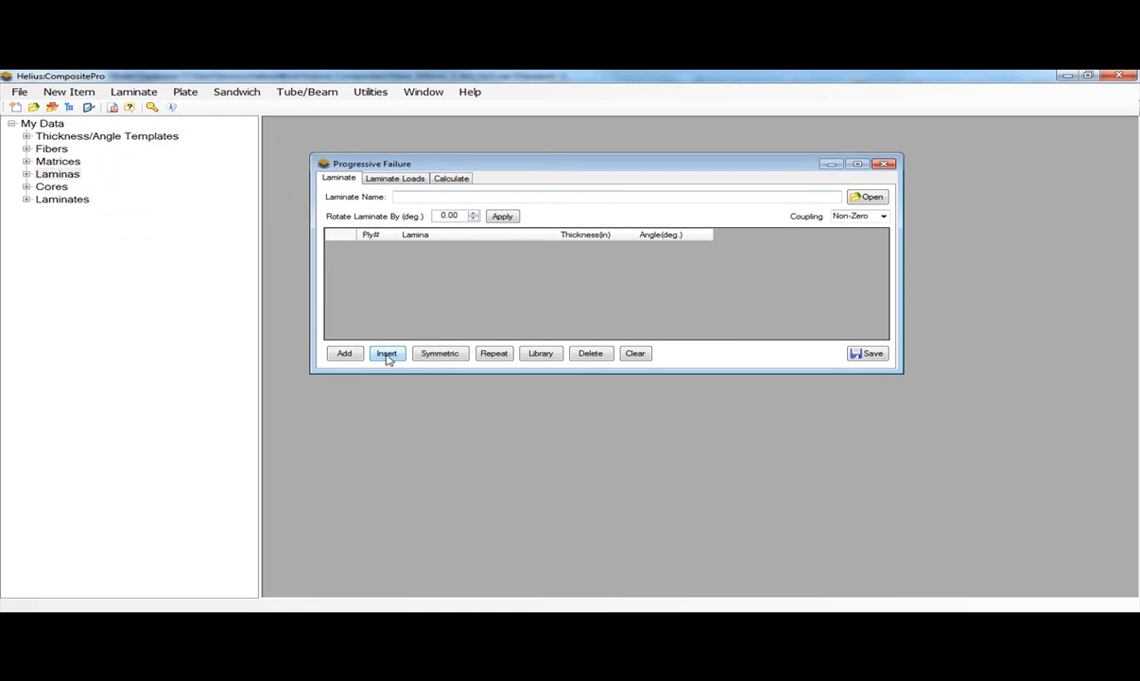
# Add a first ply to the laminate and assign it the AS4_3502 lamina
pyautogui.click(345, 353)
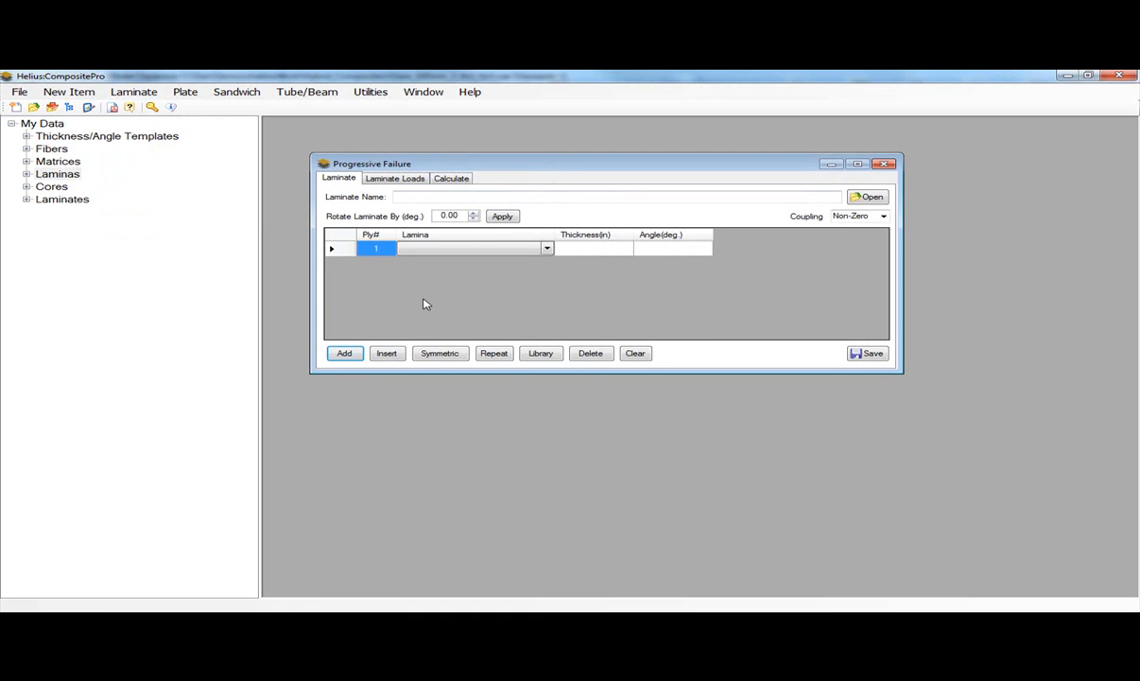
pyautogui.click(553, 253)
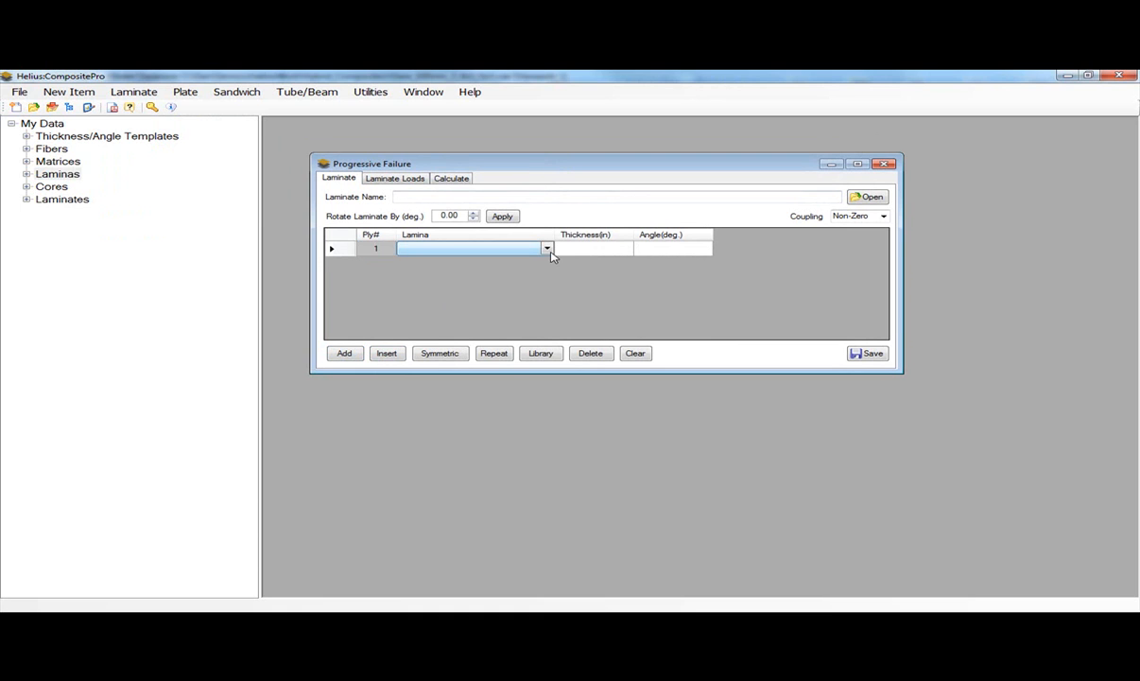
pyautogui.click(547, 249)
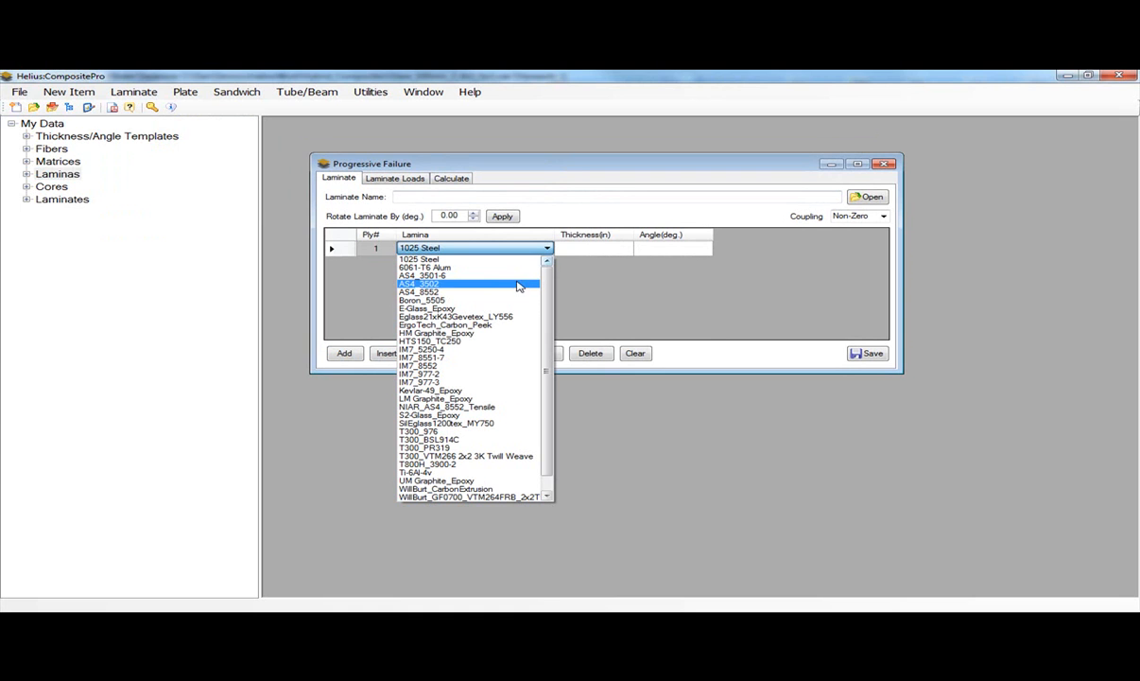
pyautogui.click(454, 285)
# Set the first ply's thickness to 0.005 in and its angle to 0 degrees
pyautogui.click(590, 248)
pyautogui.click(590, 247)
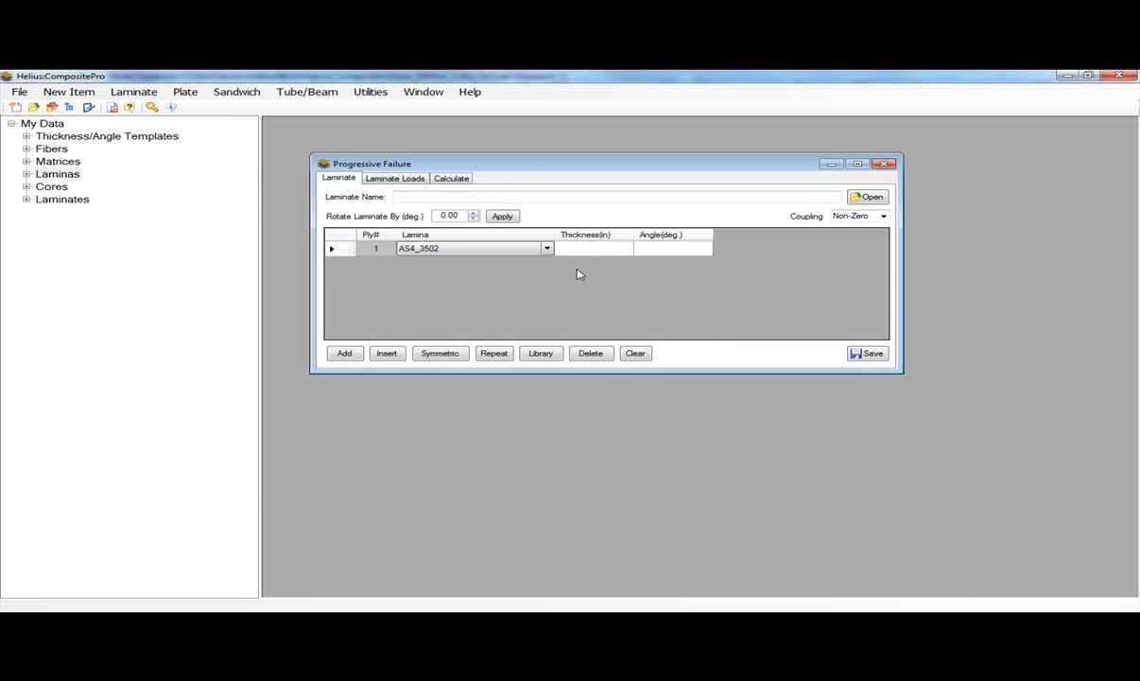
pyautogui.write('0.005')
pyautogui.click(674, 249)
pyautogui.click(672, 249)
pyautogui.write('0')
# Repeat the first ply twice to build a three-ply laminate
pyautogui.click(332, 247)
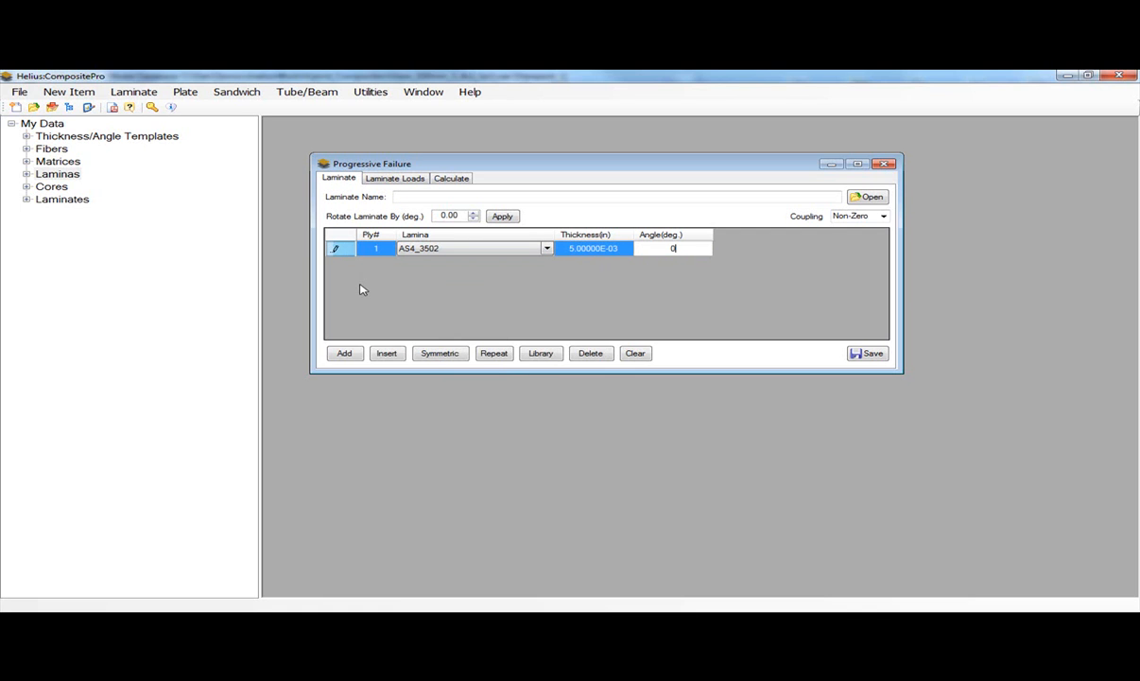
pyautogui.click(493, 355)
pyautogui.click(496, 356)
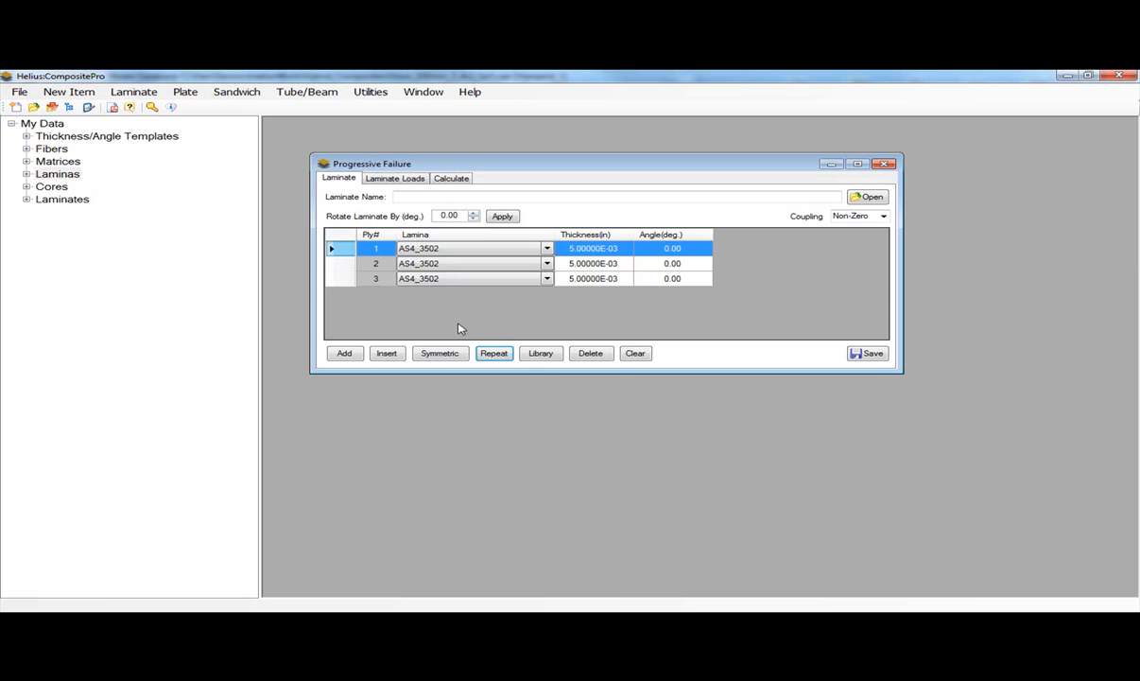
# Set the middle ply's angle to 90 degrees and name the laminate "demo"
pyautogui.click(671, 264)
pyautogui.click(682, 266)
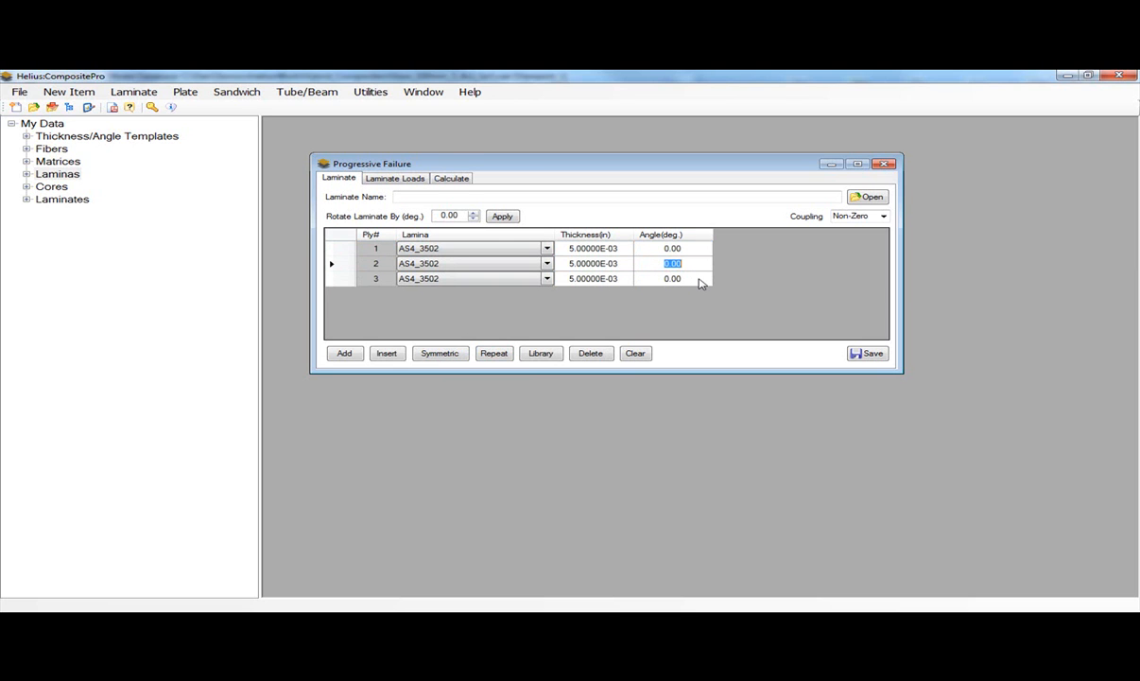
pyautogui.write('90')
pyautogui.click(409, 197)
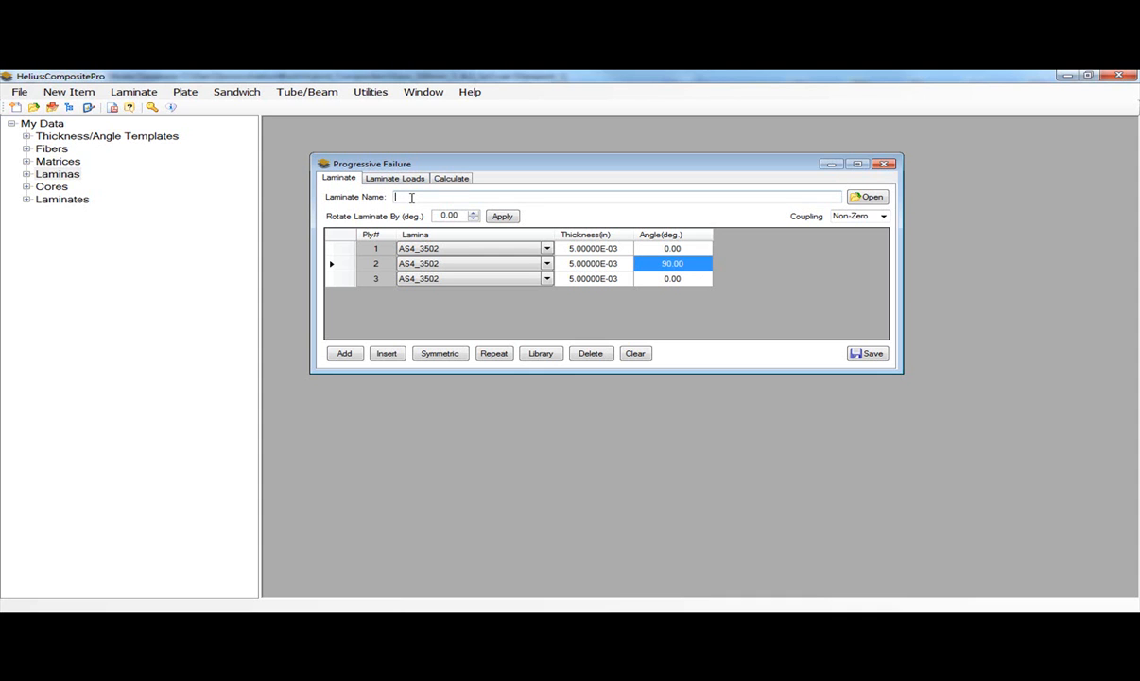
pyautogui.write('demo')
# Set the laminate load type to Strain with an axial load X of 0.015 in/in
pyautogui.click(392, 177)
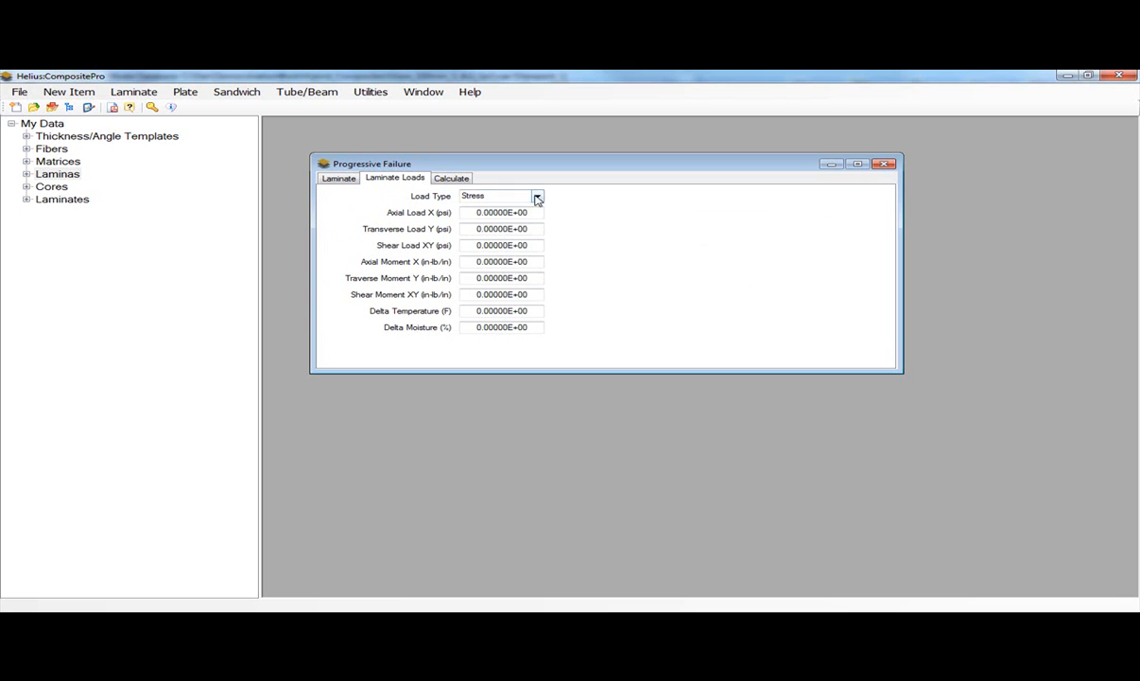
pyautogui.click(537, 197)
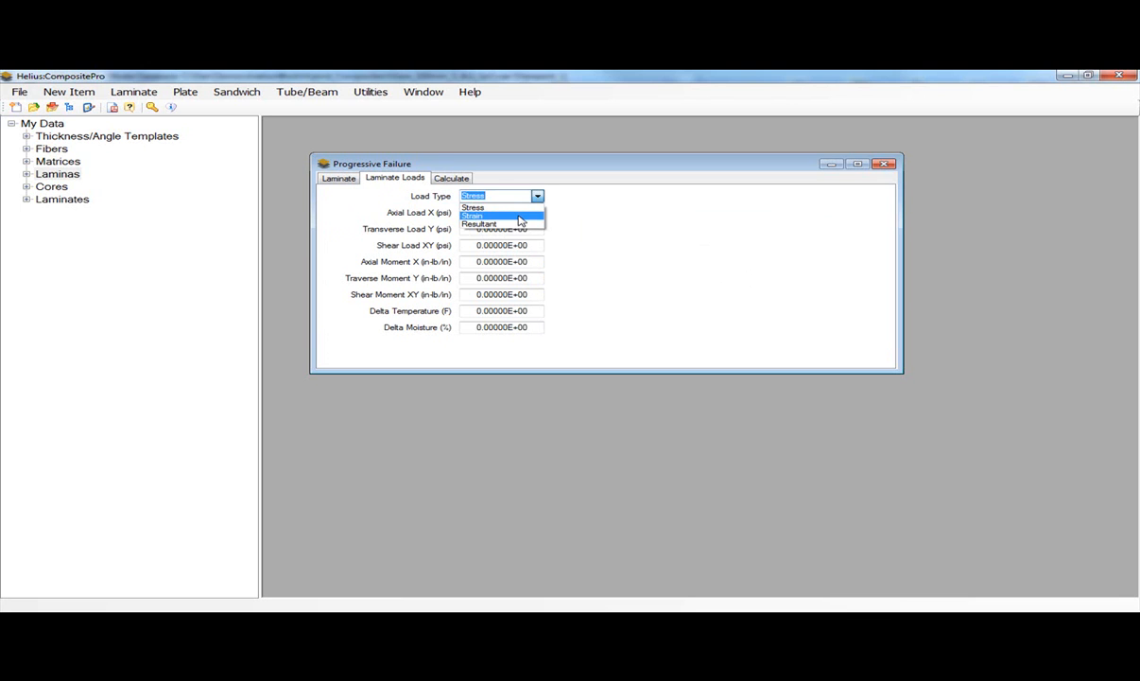
pyautogui.click(520, 216)
pyautogui.press('Tab')
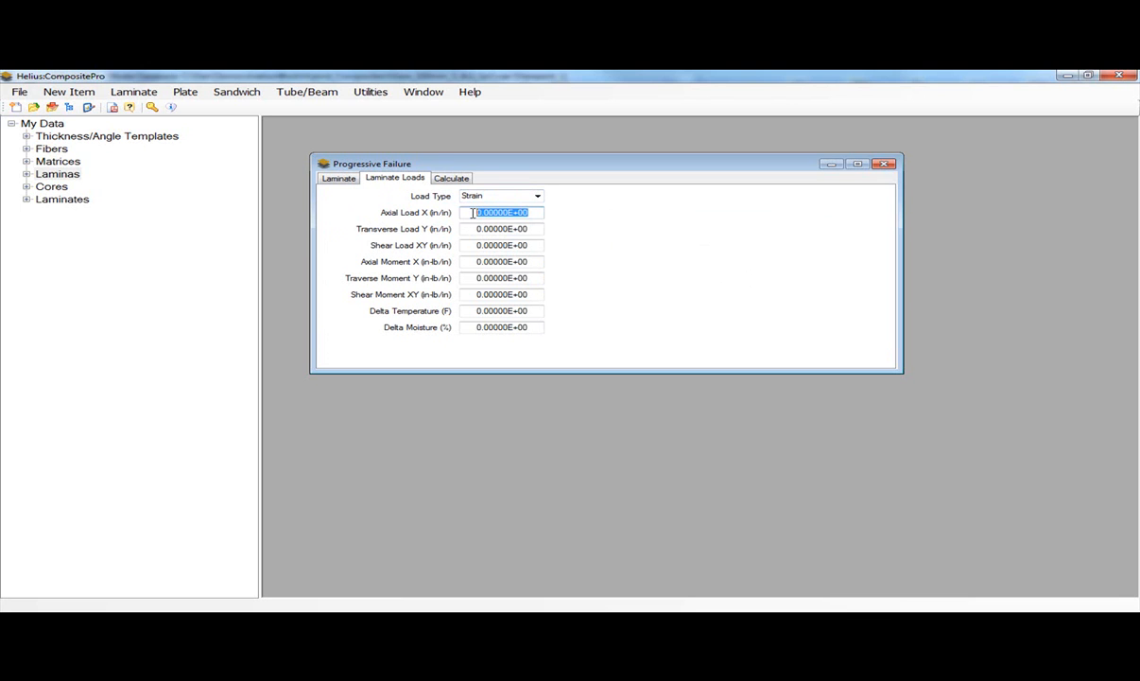
pyautogui.write('0.015')
# Choose Christensen as the failure criterion for the progressive failure calculation
pyautogui.click(452, 182)
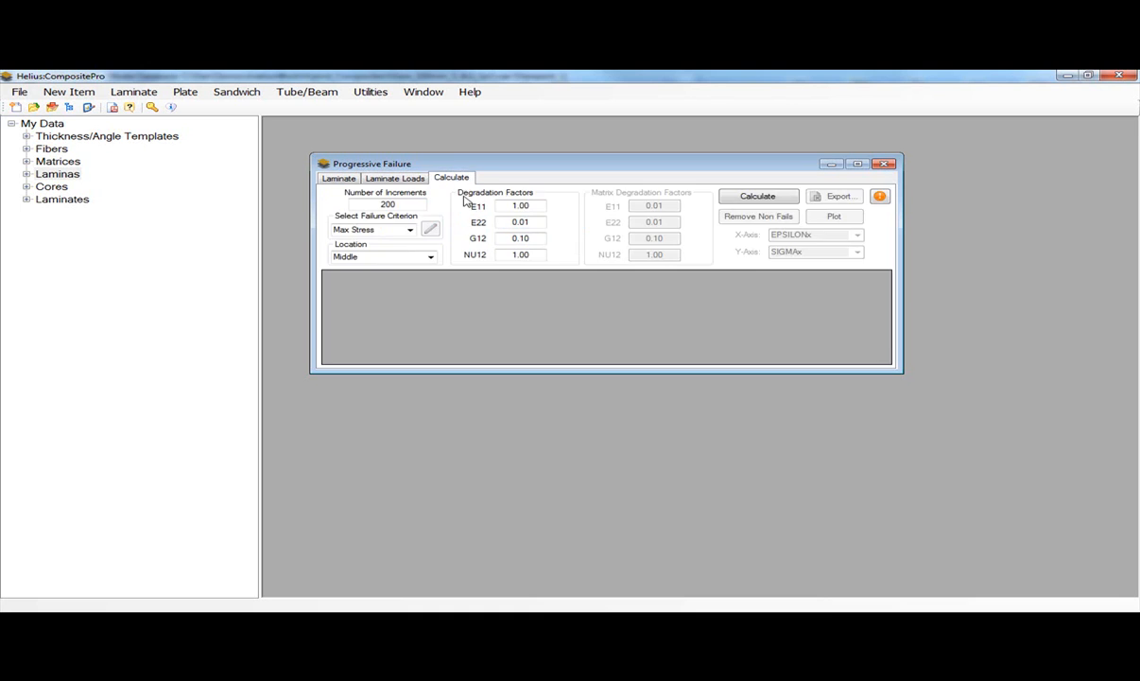
pyautogui.click(409, 230)
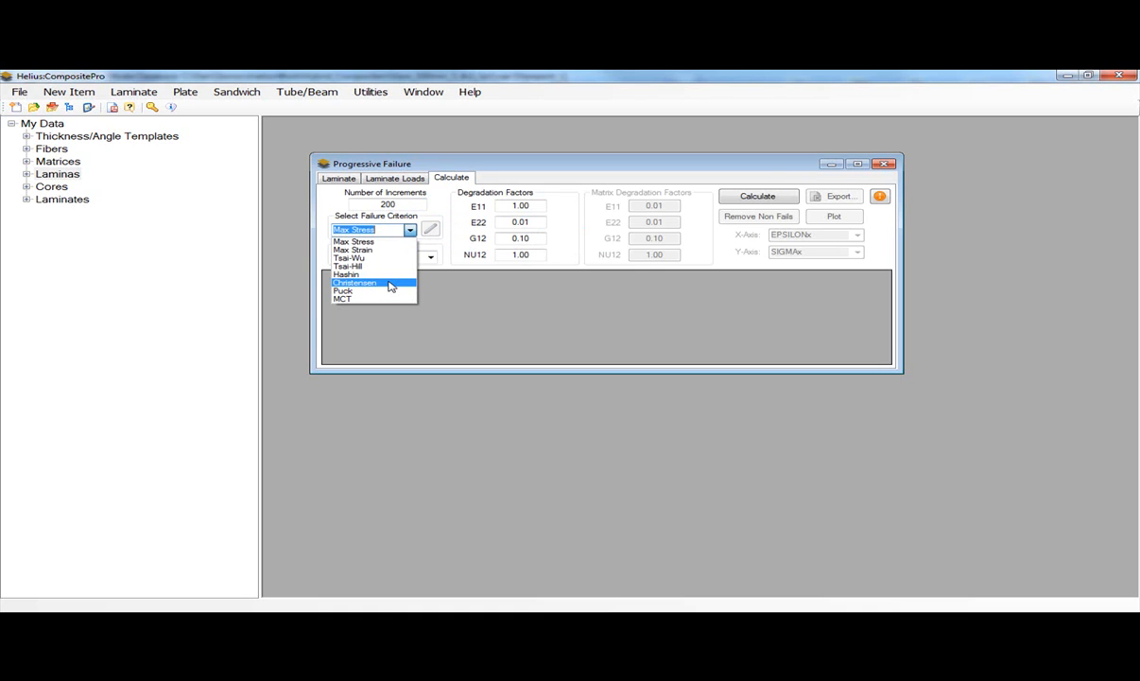
pyautogui.click(390, 287)
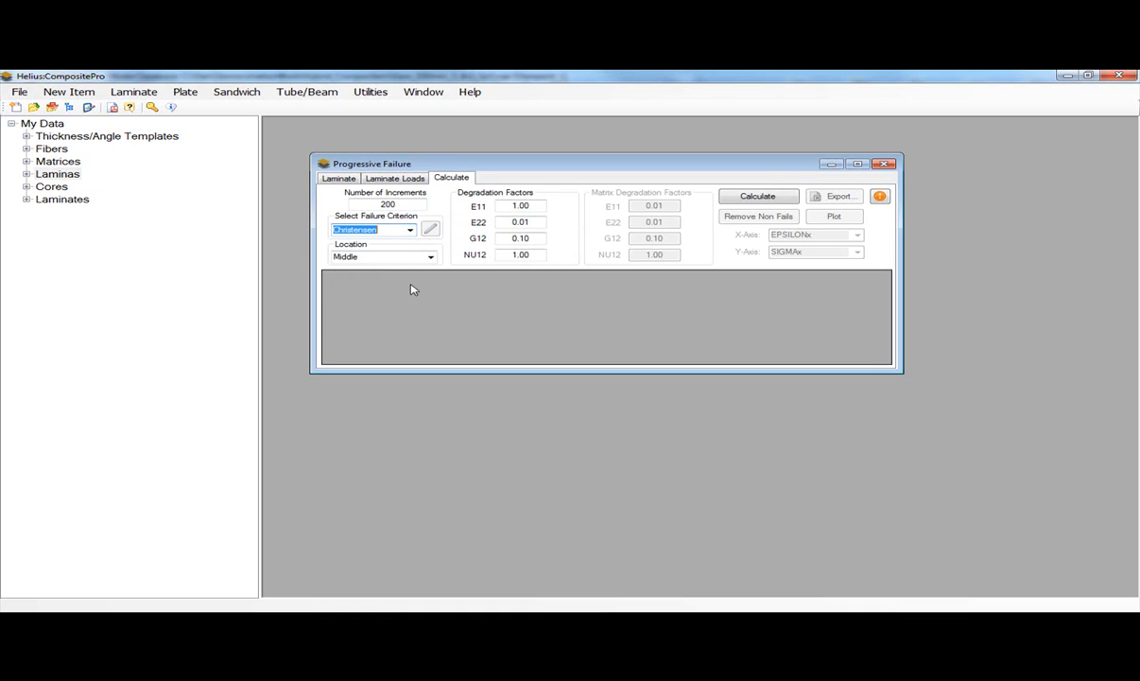
# Set the E11 and E22 degradation factors to 0.1 each
pyautogui.click(529, 205)
pyautogui.moveTo(538, 205); pyautogui.dragTo(504, 206)
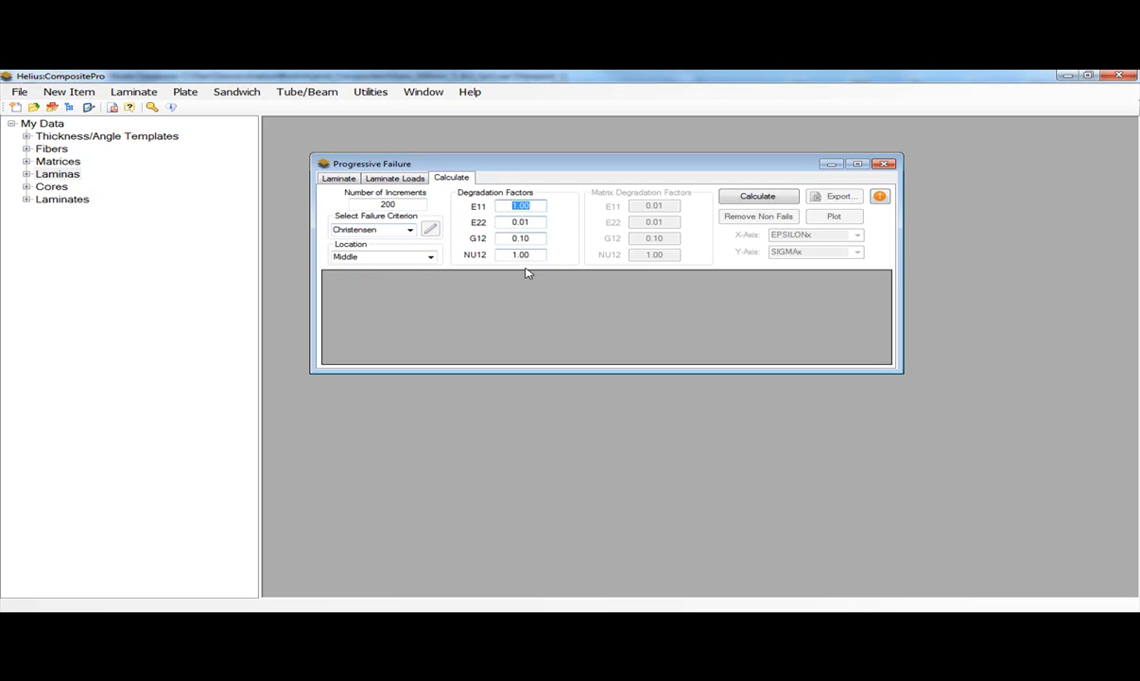
pyautogui.write('0.1')
pyautogui.moveTo(532, 222); pyautogui.dragTo(504, 223)
pyautogui.write('0.1')
pyautogui.click(537, 238)
# Calculate the progressive failure and enlarge the window to inspect the first highlighted failure increment
pyautogui.click(734, 200)
pyautogui.moveTo(681, 165); pyautogui.dragTo(639, 140)
pyautogui.moveTo(862, 348); pyautogui.dragTo(1116, 590)
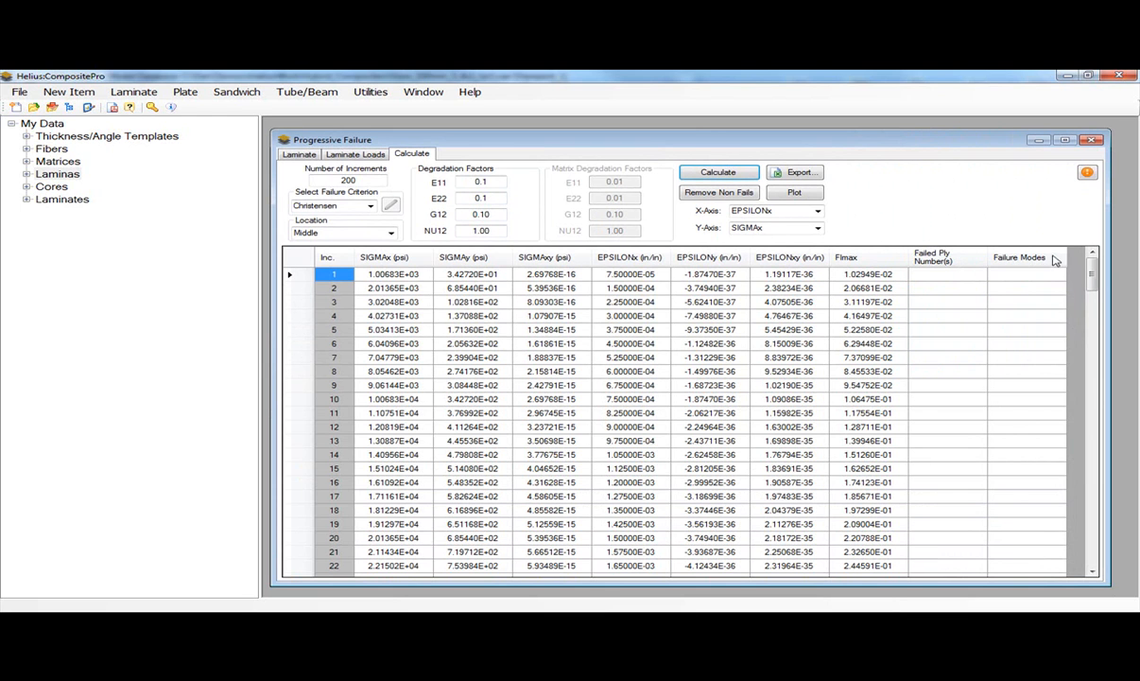
pyautogui.moveTo(1092, 273); pyautogui.dragTo(1102, 376)
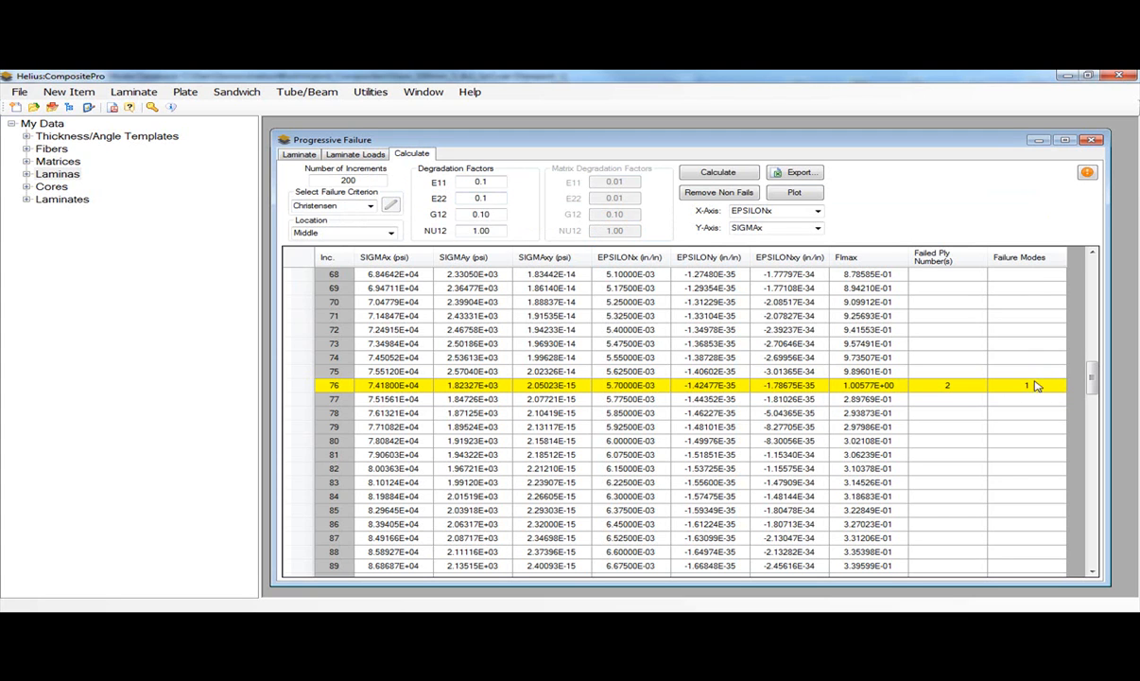
# Open the CompositePro User's Guide at 100% zoom and go to section 5.8, Available Failure Criteria for Composite Materials
pyautogui.click(112, 110)
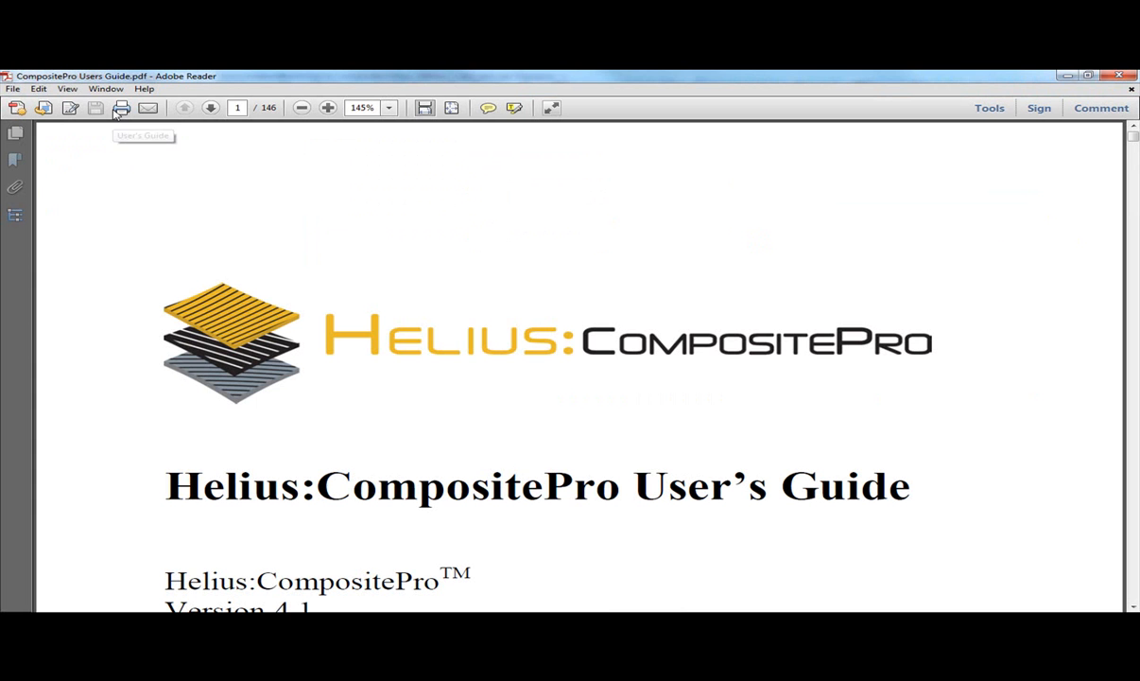
pyautogui.click(391, 109)
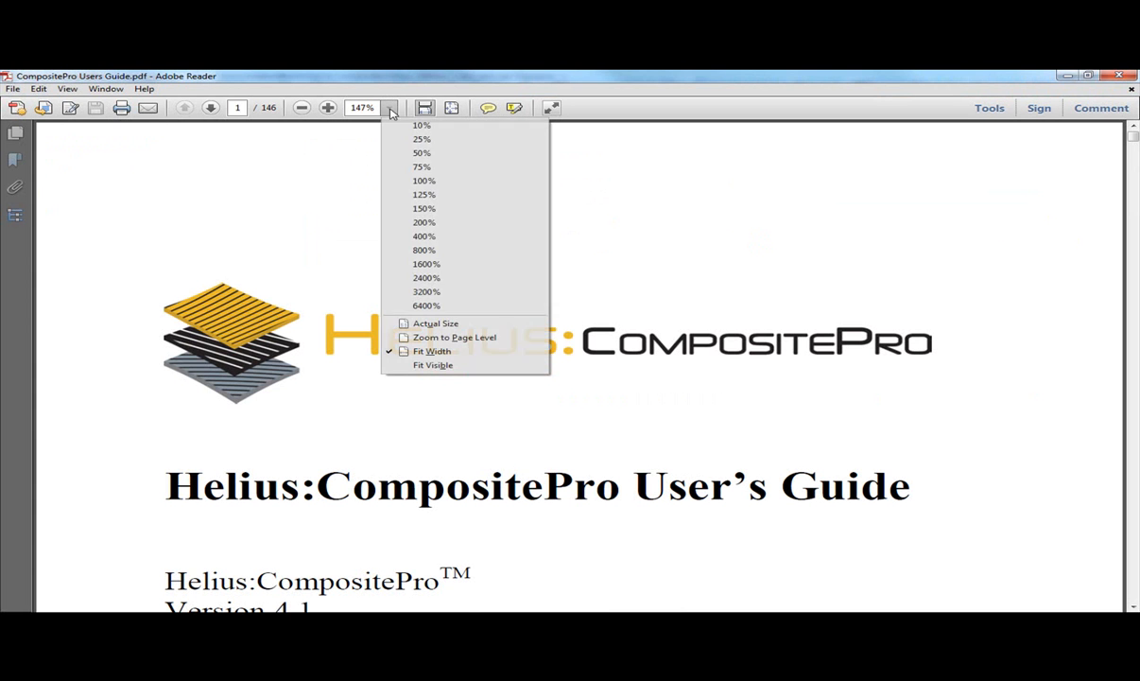
pyautogui.click(423, 181)
pyautogui.scroll(-10, 441, 323)
pyautogui.scroll(-5, 440, 354)
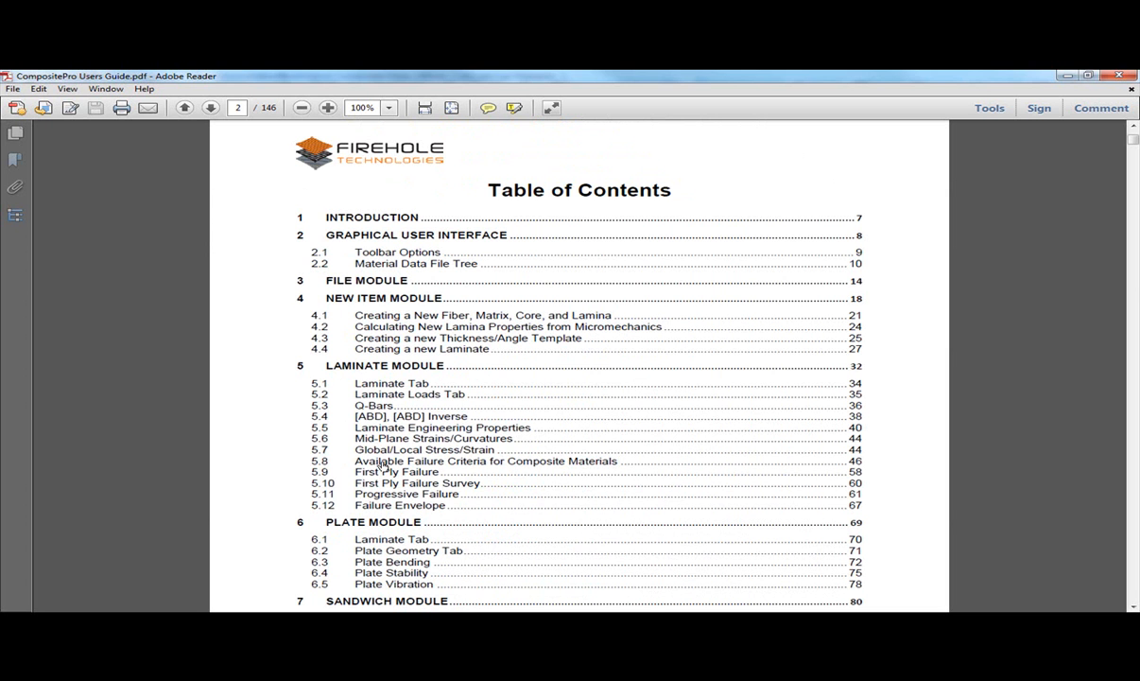
pyautogui.click(382, 463)
# Find the table of failure modes per criterion and highlight the Christensen row
pyautogui.scroll(-15, 387, 471)
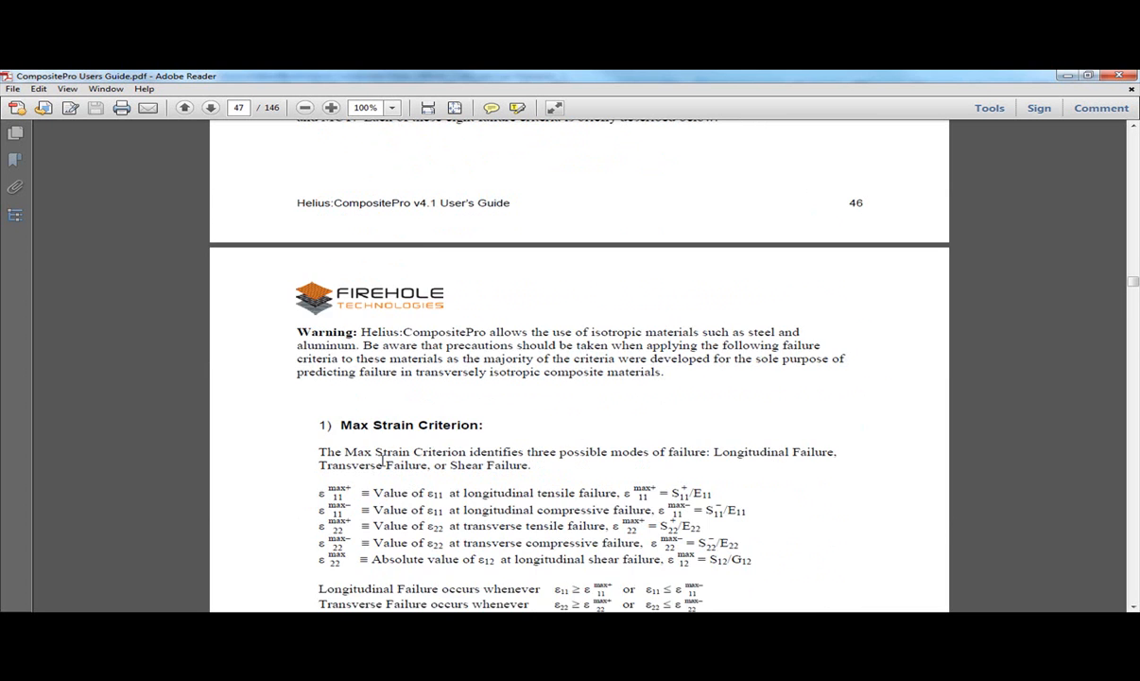
pyautogui.scroll(-20, 387, 470)
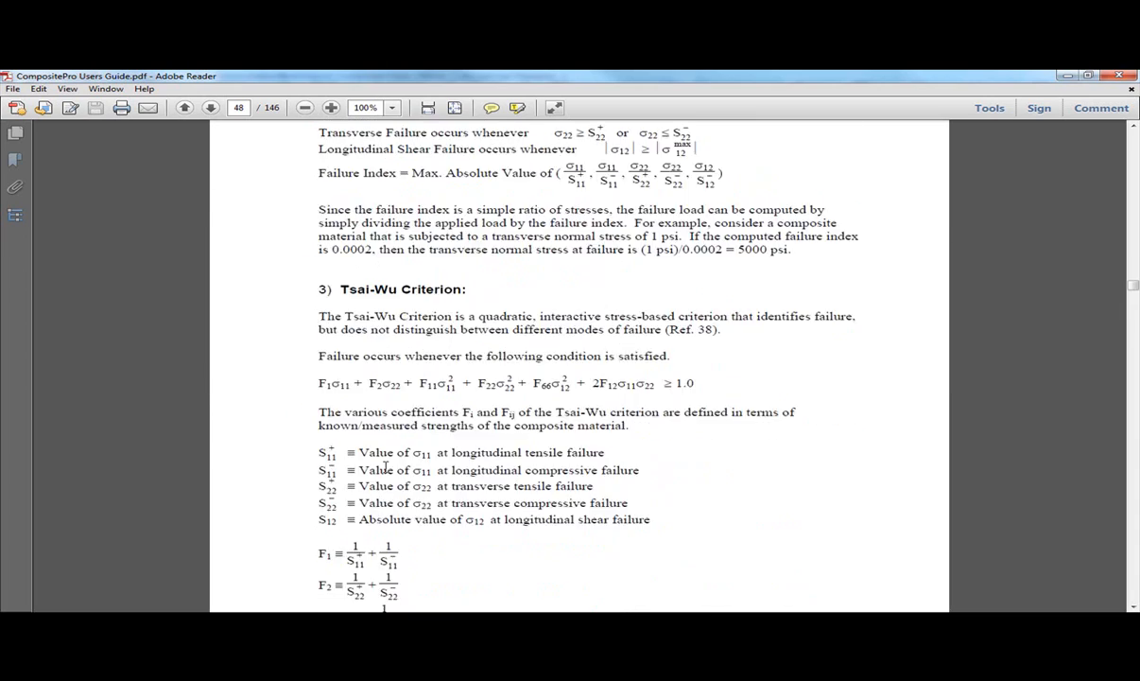
pyautogui.scroll(-20, 387, 470)
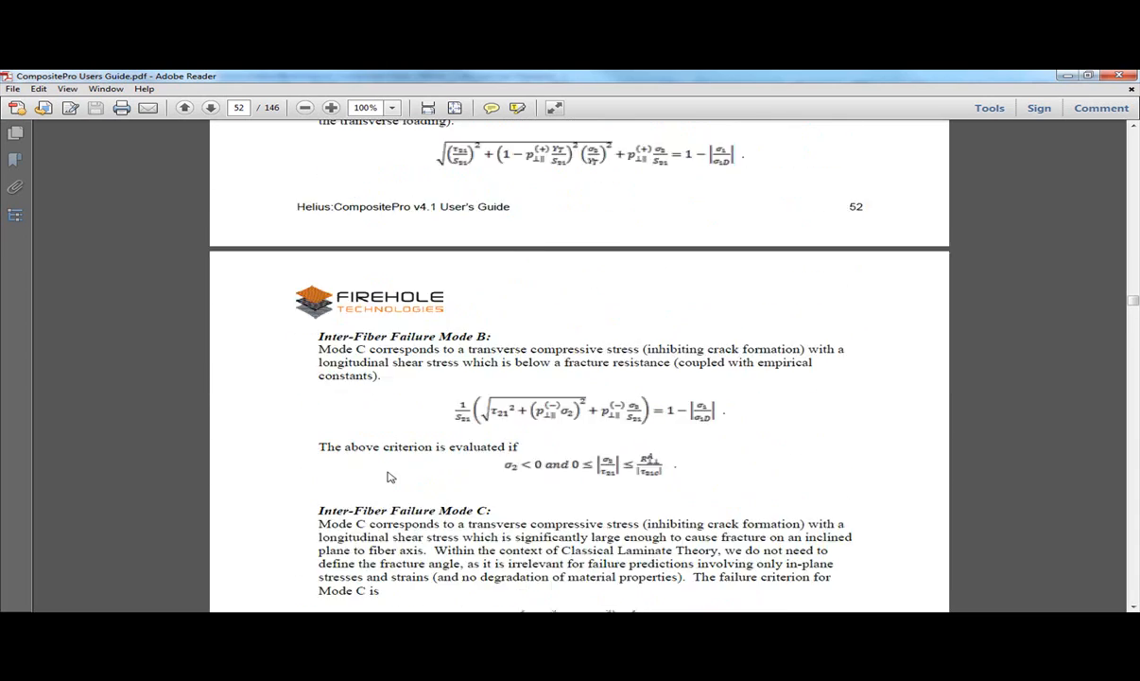
pyautogui.scroll(-20, 388, 471)
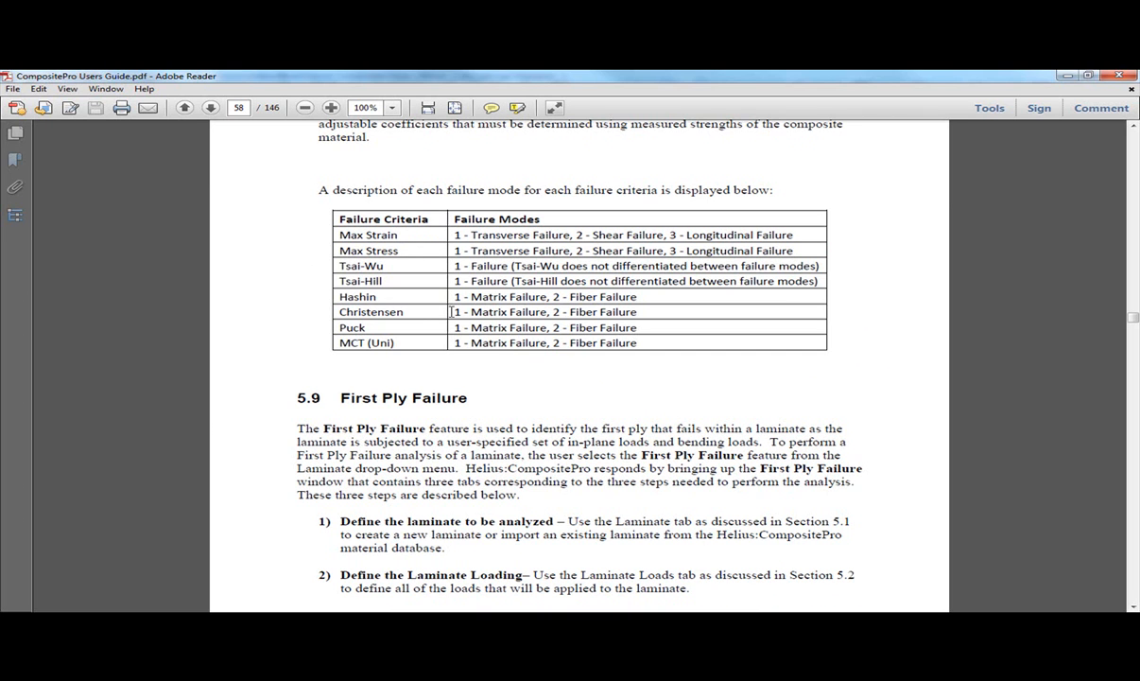
pyautogui.moveTo(337, 311); pyautogui.dragTo(606, 315)
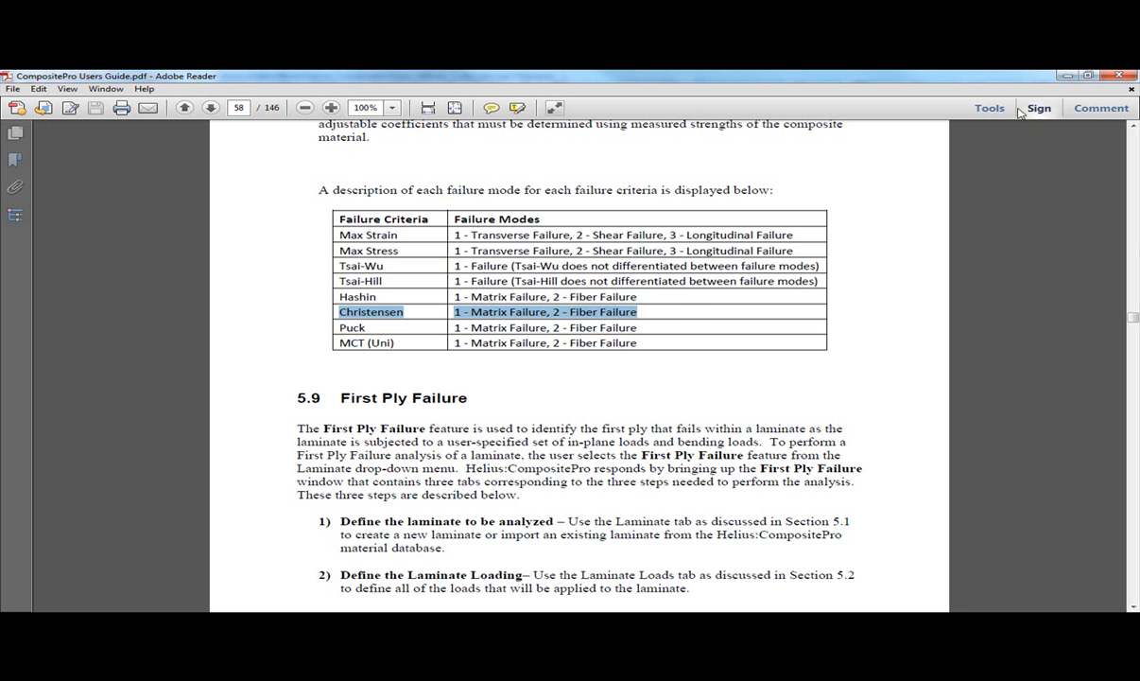
# Return to Helius:CompositePro and examine the second highlighted failure increment in the results table
pyautogui.click(1068, 75)
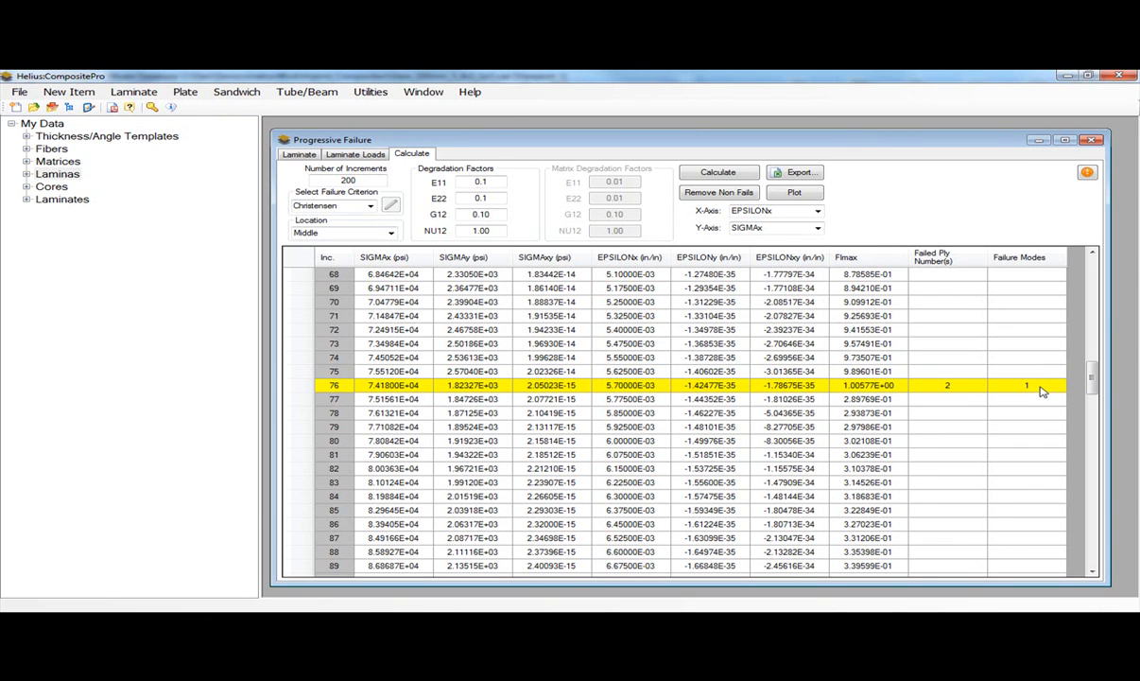
pyautogui.moveTo(1092, 378); pyautogui.dragTo(1092, 531)
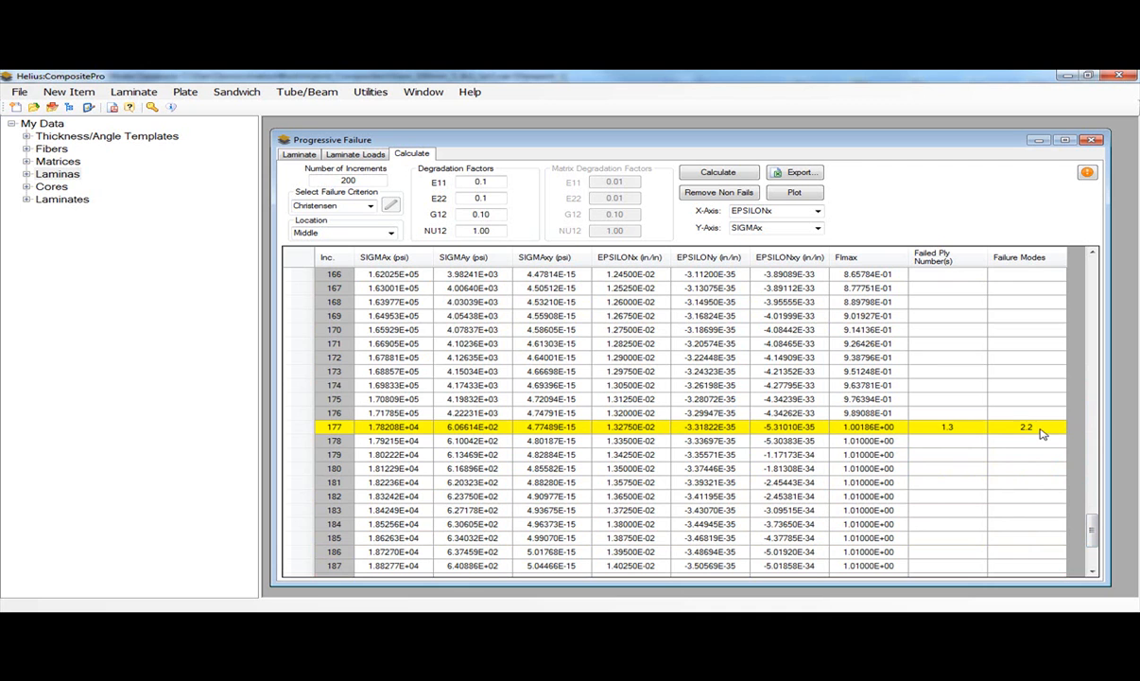
pyautogui.moveTo(1095, 522)
pyautogui.mouseDown()
pyautogui.moveTo(1095, 539)
pyautogui.moveTo(1092, 514)
pyautogui.mouseUp()
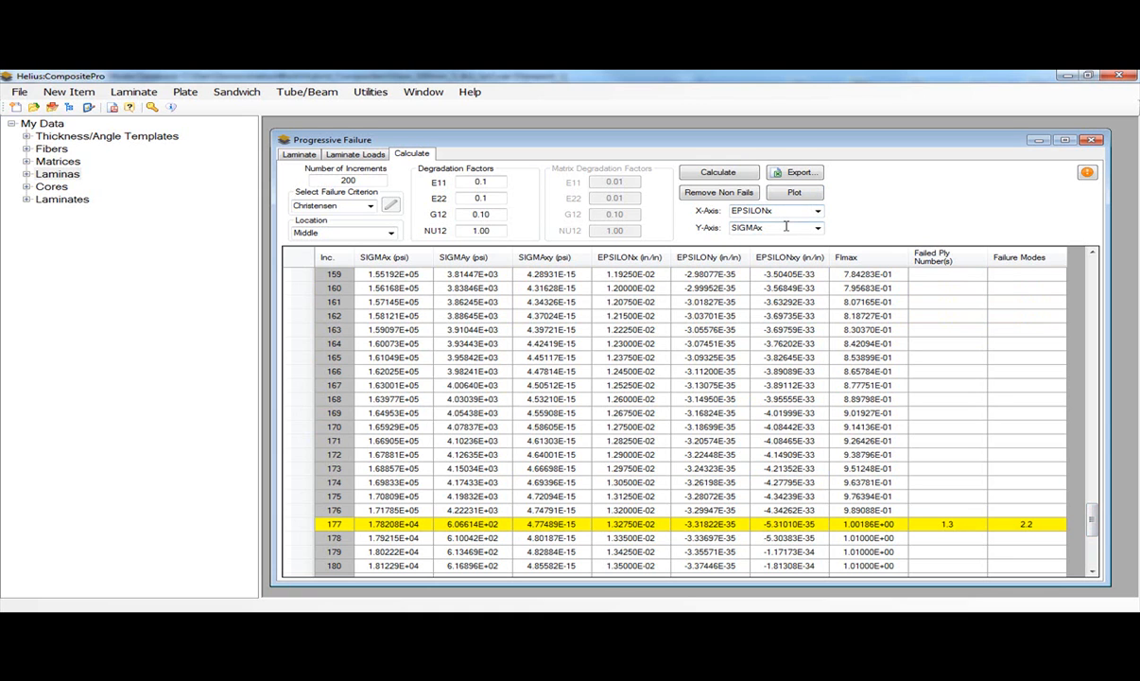
# Plot SIGMAx against EPSILONx, enlarge the chart, and inspect the data point at the first small stress drop
pyautogui.click(803, 195)
pyautogui.moveTo(647, 404); pyautogui.dragTo(961, 574)
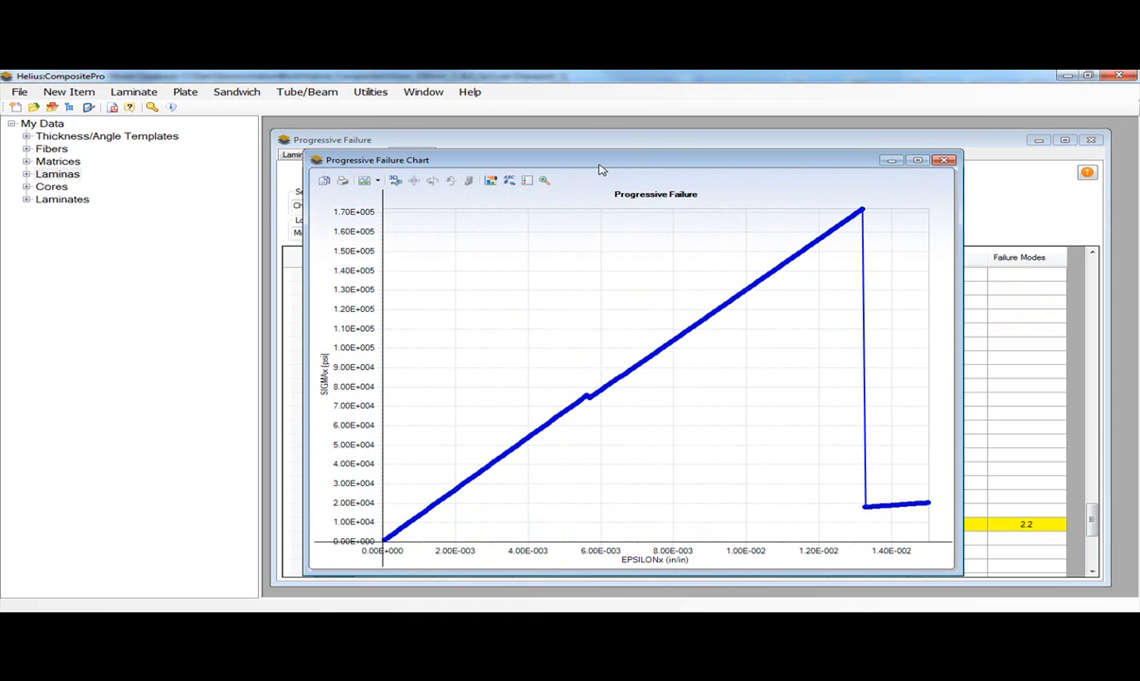
pyautogui.moveTo(596, 162); pyautogui.dragTo(615, 153)
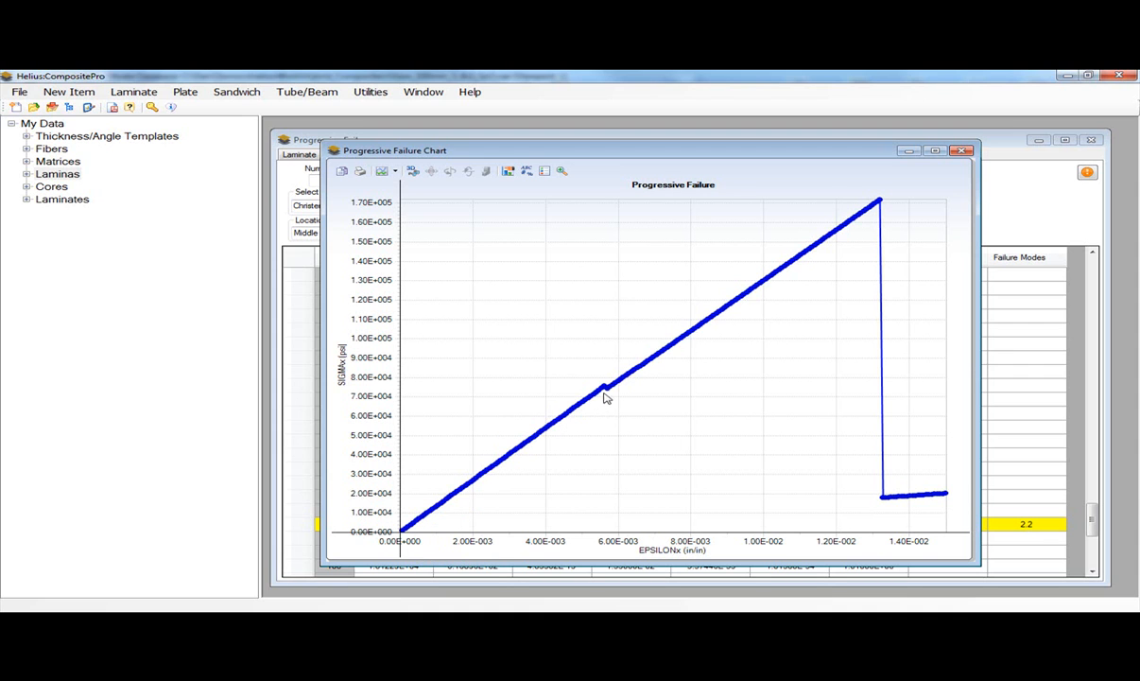
pyautogui.moveTo(607, 397)
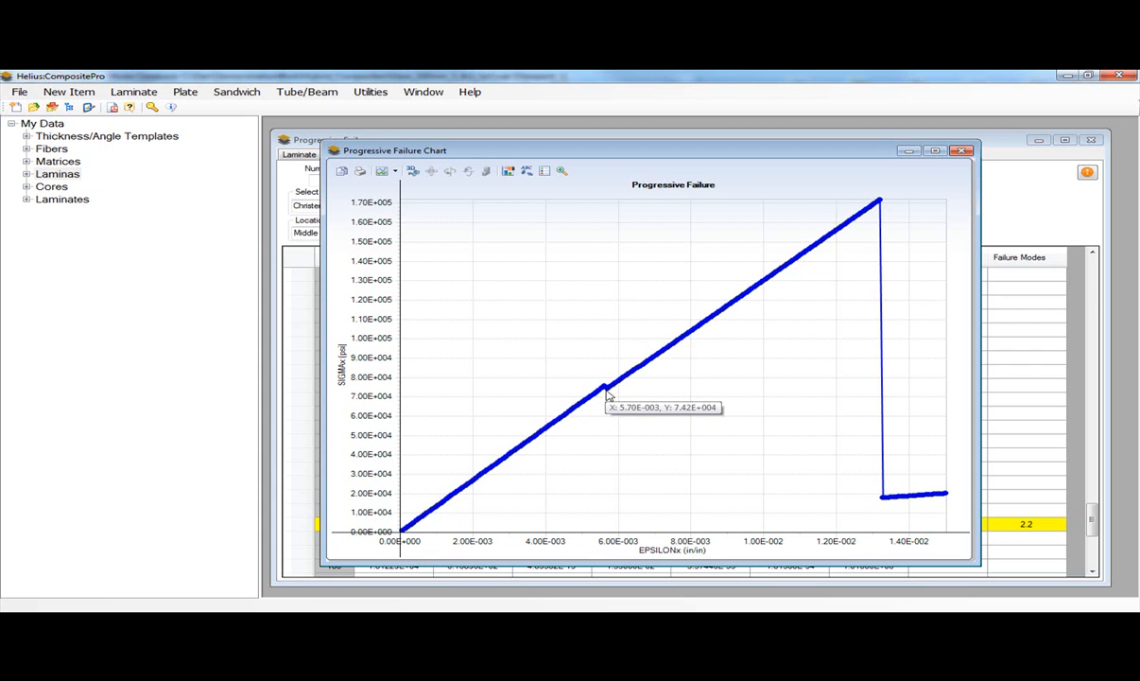